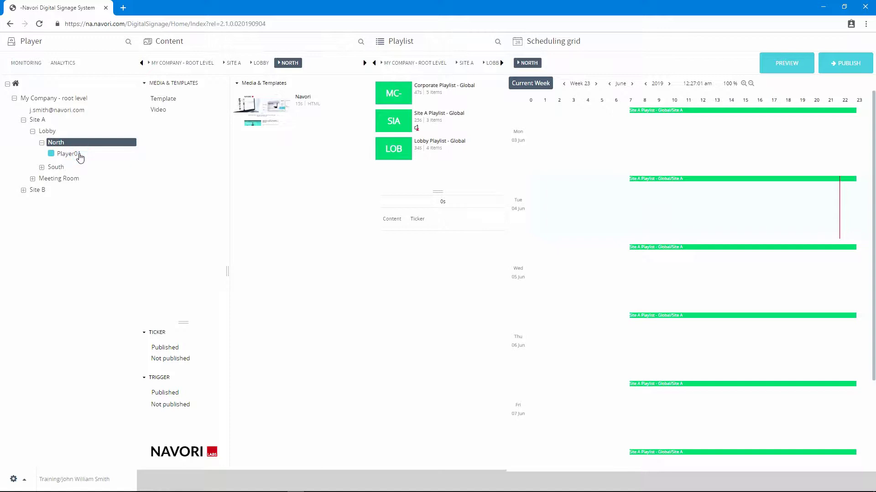
Step: Open the properties of Player01 in the Lobby's North group and review its company, contact, address and phone fields
{"action": "double_click", "coordinate": [69, 154]}
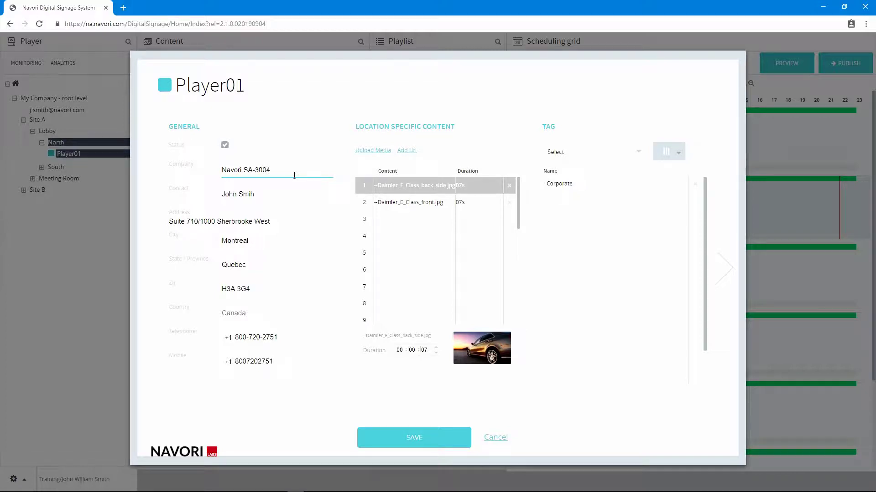
{"action": "left_click", "coordinate": [293, 193]}
{"action": "left_click", "coordinate": [297, 215]}
{"action": "left_click", "coordinate": [296, 237]}
{"action": "left_click", "coordinate": [308, 260]}
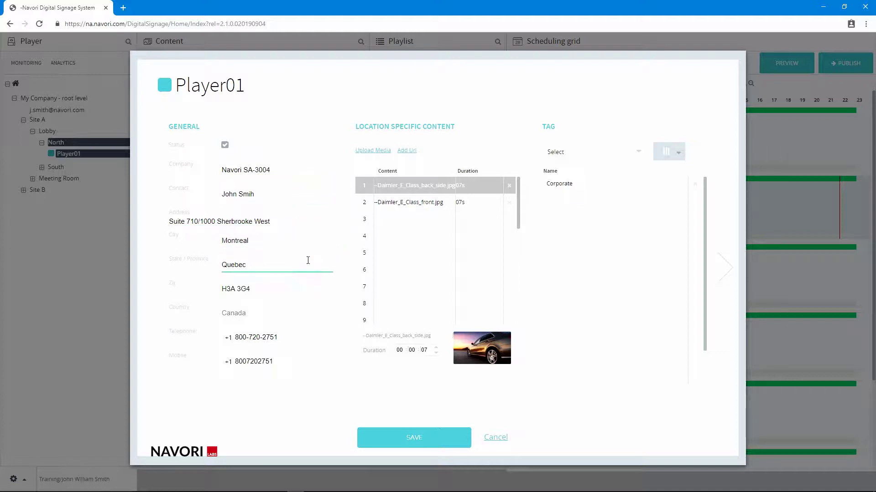
{"action": "left_click", "coordinate": [305, 284]}
{"action": "left_click", "coordinate": [310, 309]}
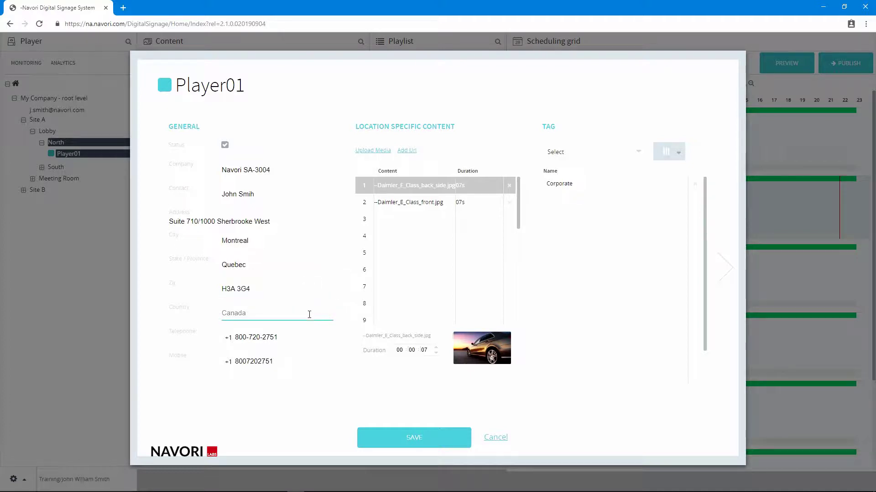
{"action": "left_click", "coordinate": [313, 334]}
{"action": "left_click", "coordinate": [304, 355]}
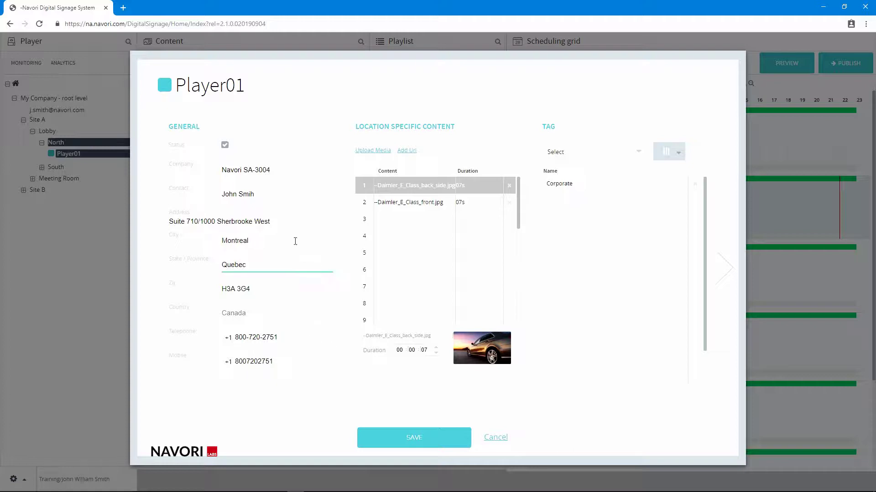
Step: Disable the status of Player01 and save its properties
{"action": "left_click", "coordinate": [225, 146]}
{"action": "left_click", "coordinate": [416, 435]}
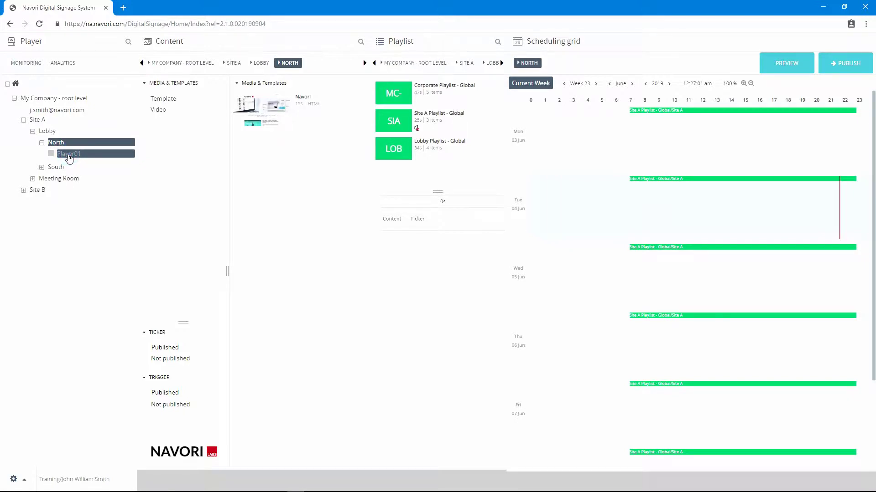
Step: Reopen the properties of Player01 and enable its status again
{"action": "double_click", "coordinate": [69, 156]}
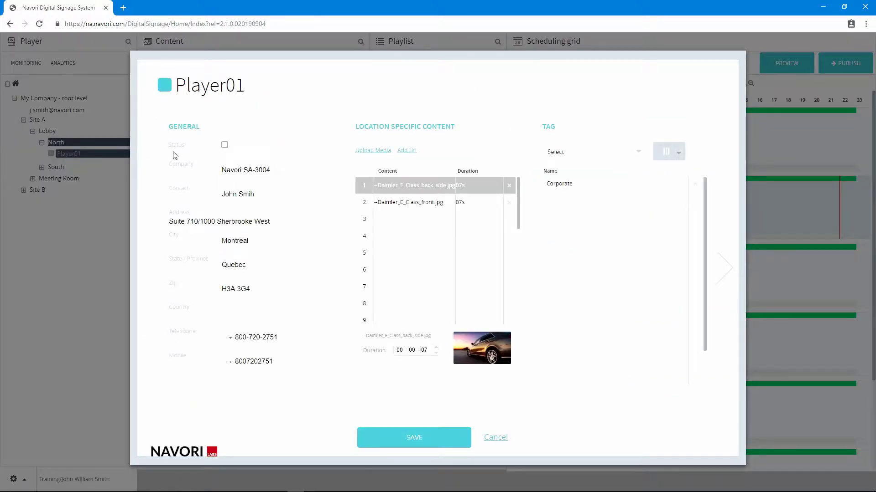
{"action": "left_click", "coordinate": [225, 145]}
{"action": "left_click", "coordinate": [307, 172]}
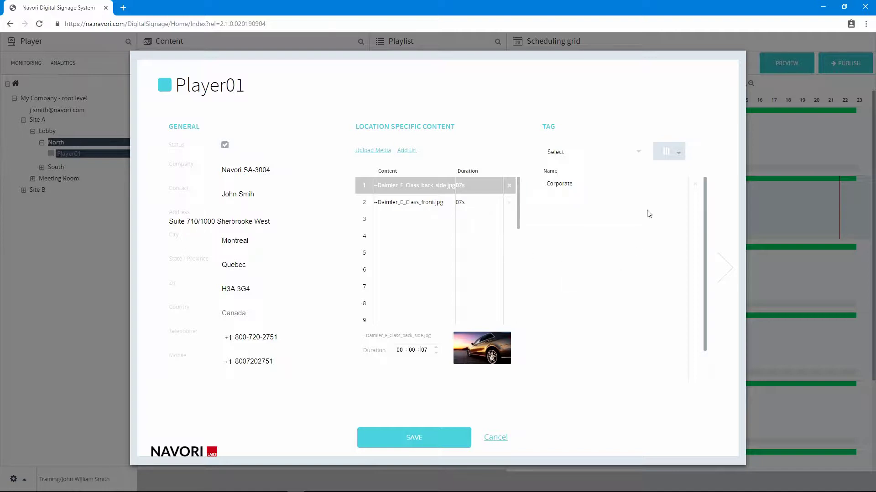
Step: Assign the existing Landscape tag to Player01
{"action": "left_click", "coordinate": [679, 154]}
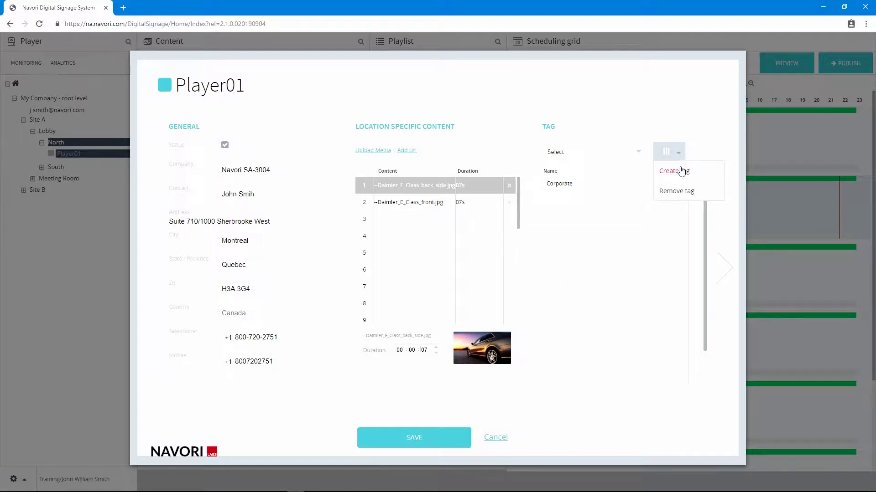
{"action": "left_click", "coordinate": [675, 192]}
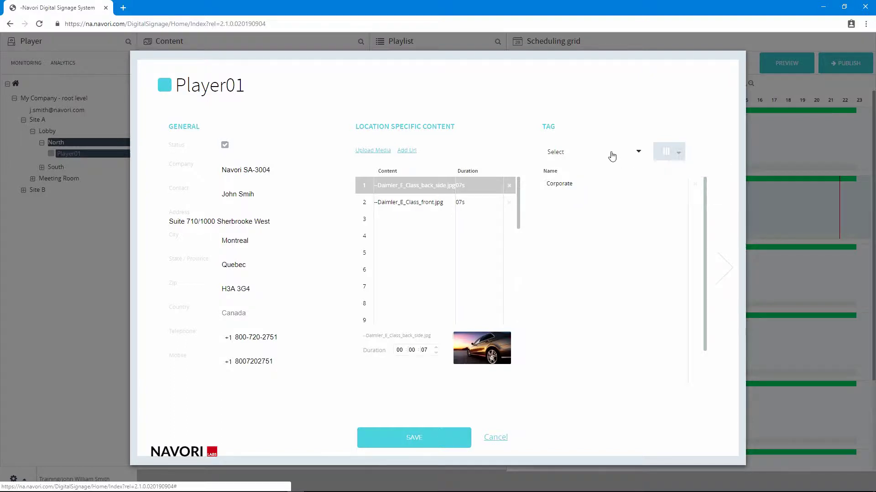
{"action": "left_click", "coordinate": [612, 152]}
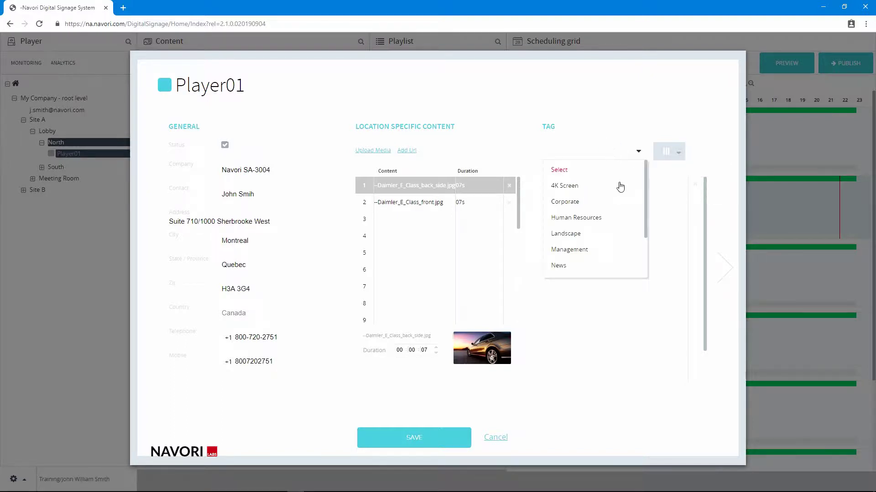
{"action": "left_click", "coordinate": [608, 232]}
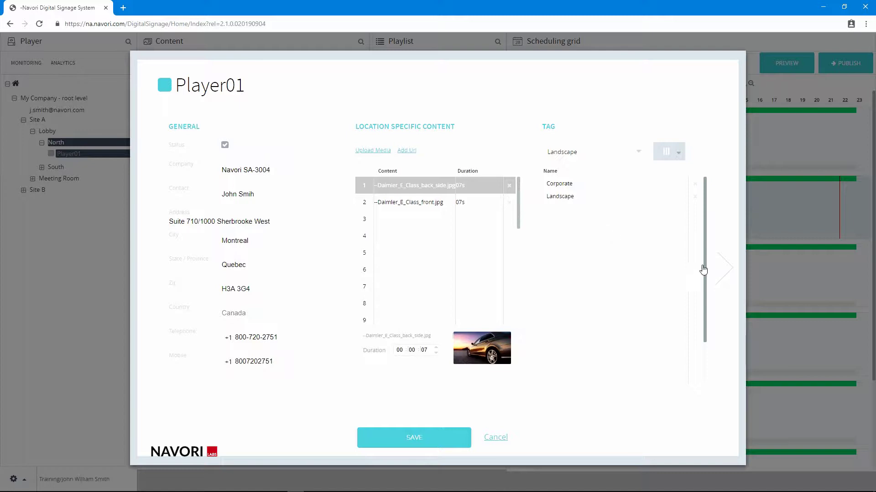
Step: View Player01's technical profile page, and examine the Default profile's display control, default media and software update settings in Player Management
{"action": "left_click", "coordinate": [725, 269]}
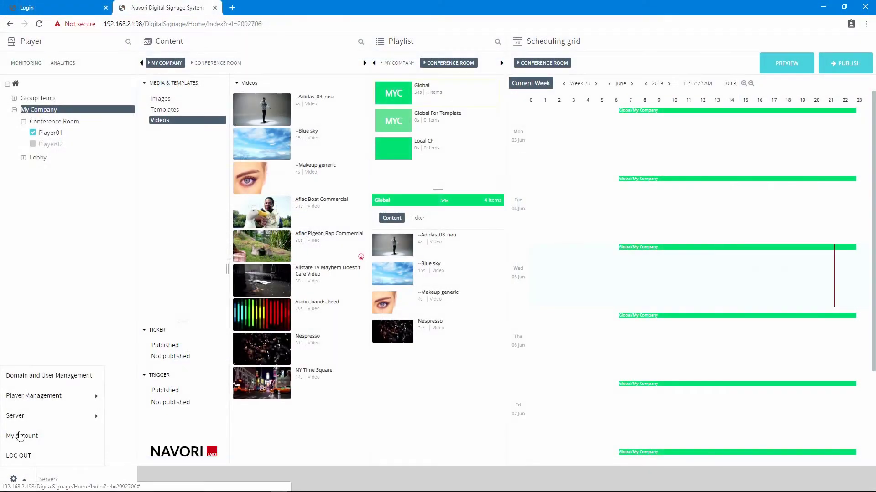
{"action": "mouse_move", "coordinate": [20, 399]}
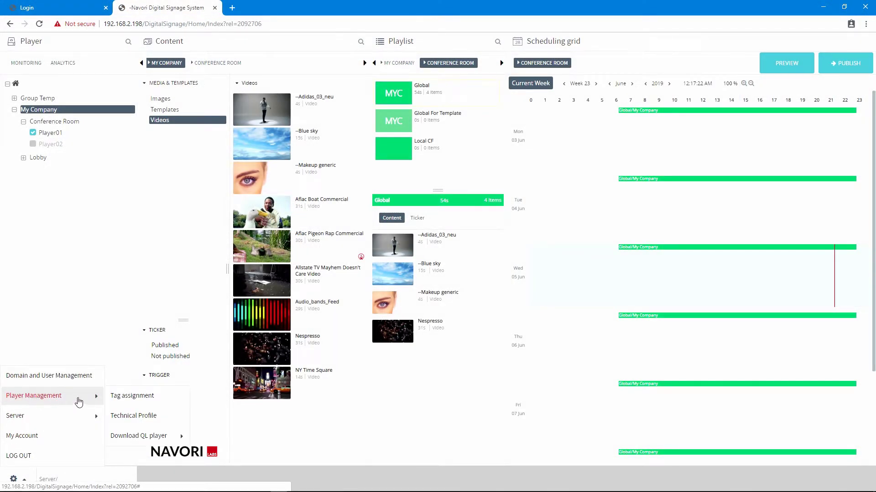
{"action": "left_click", "coordinate": [133, 416]}
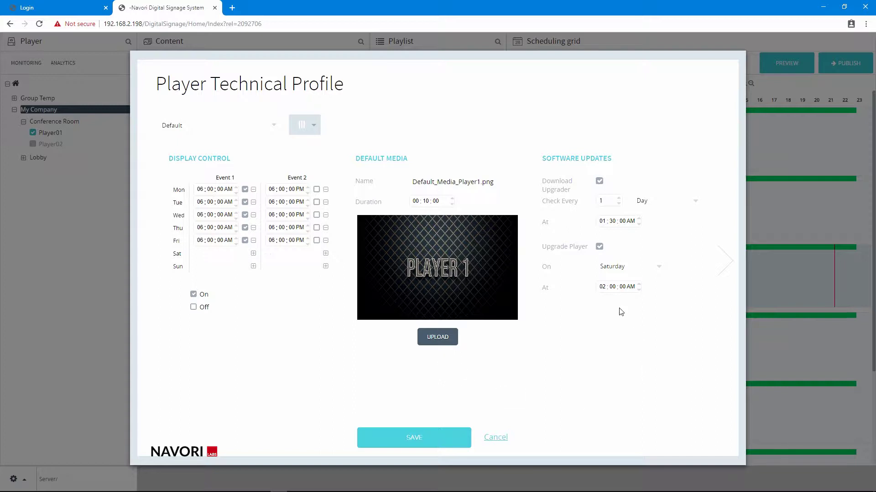
{"action": "left_click", "coordinate": [722, 270]}
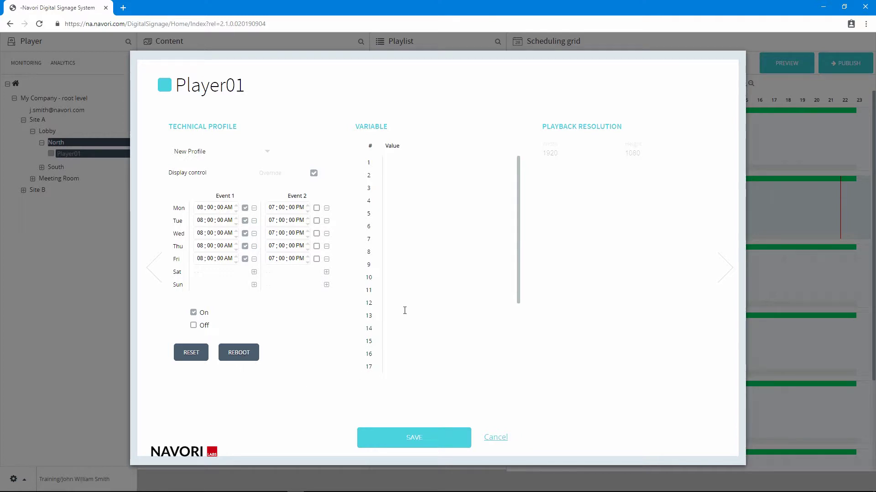
Step: Enter "Store 56" as the value of variable 1 for Player01
{"action": "left_click", "coordinate": [398, 163]}
{"action": "type", "text": "Store"}
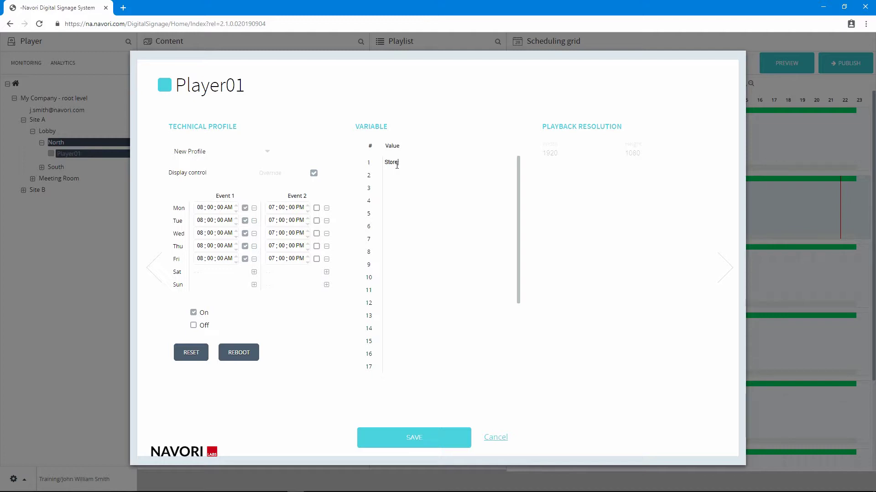
{"action": "type", "text": "-56"}
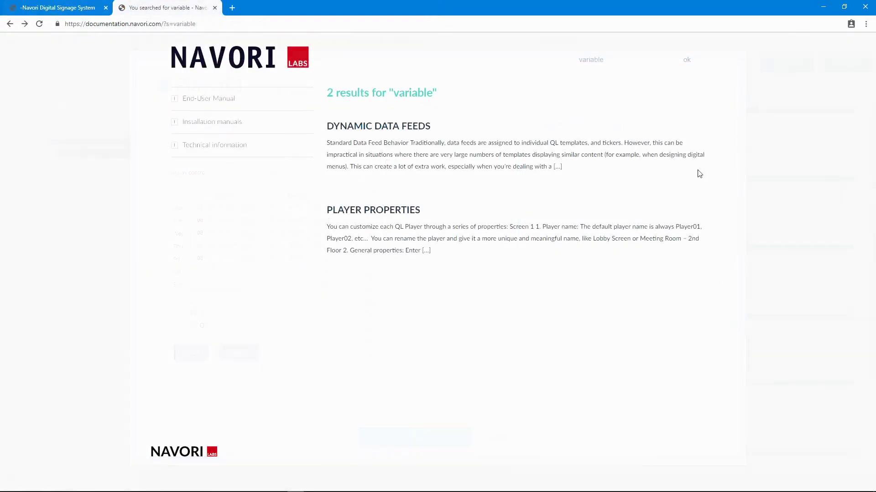
Step: Open the Dynamic Data Feeds article from the documentation search results for "variable" and read through it
{"action": "left_click", "coordinate": [426, 129]}
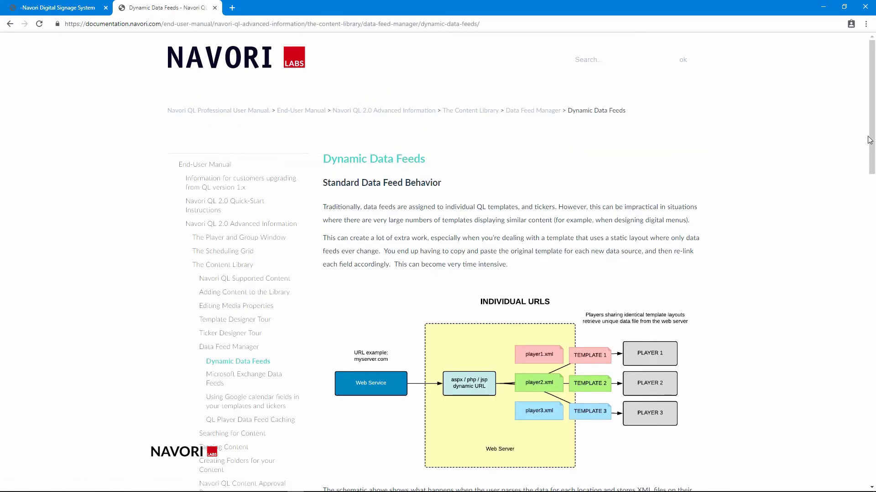
{"action": "left_click_drag", "start_coordinate": [870, 136], "coordinate": [875, 276]}
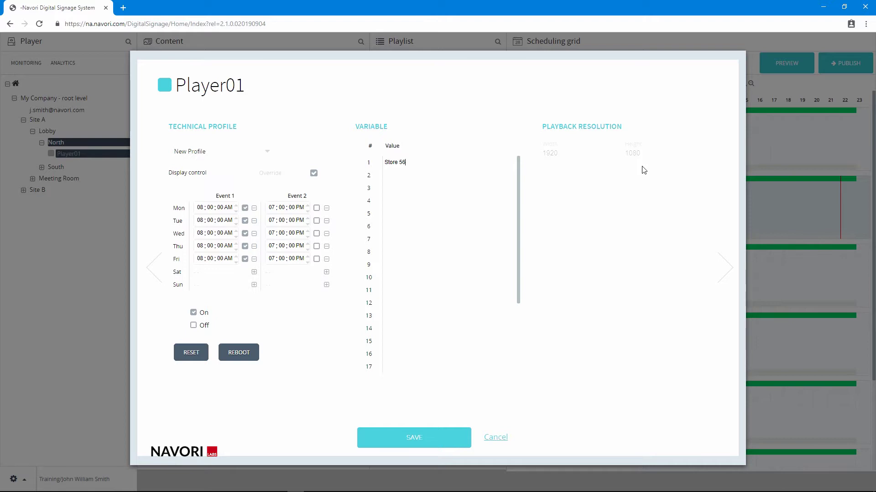
Step: Review Player01's license, add-on and system information, including the media player serial, and save the player properties
{"action": "left_click", "coordinate": [723, 265]}
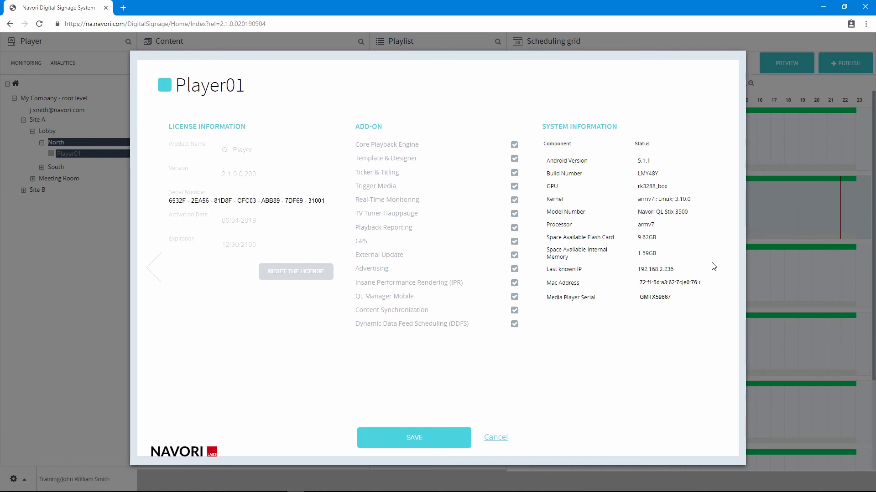
{"action": "left_click_drag", "start_coordinate": [682, 297], "coordinate": [632, 295]}
{"action": "left_click", "coordinate": [648, 310]}
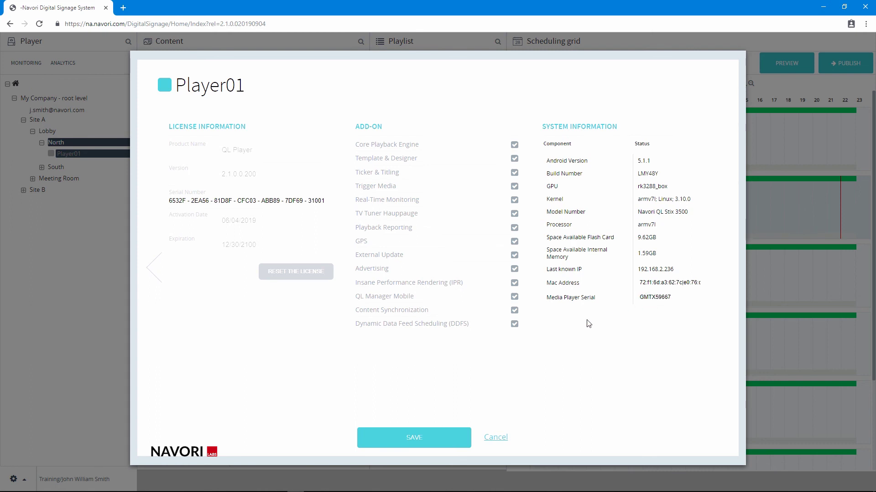
{"action": "left_click", "coordinate": [424, 441]}
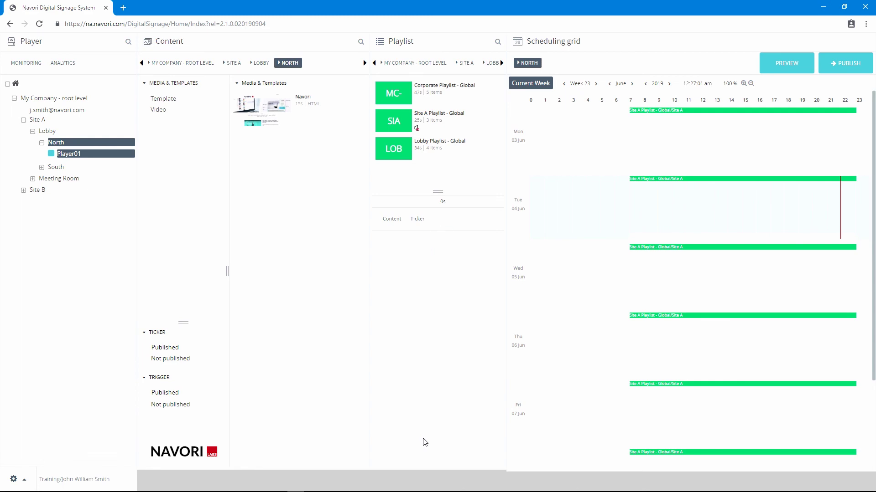